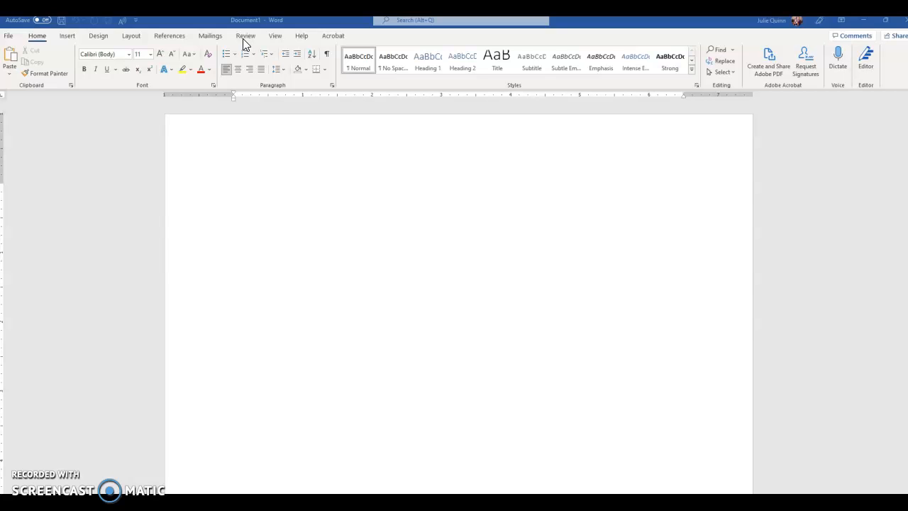
click(233, 218)
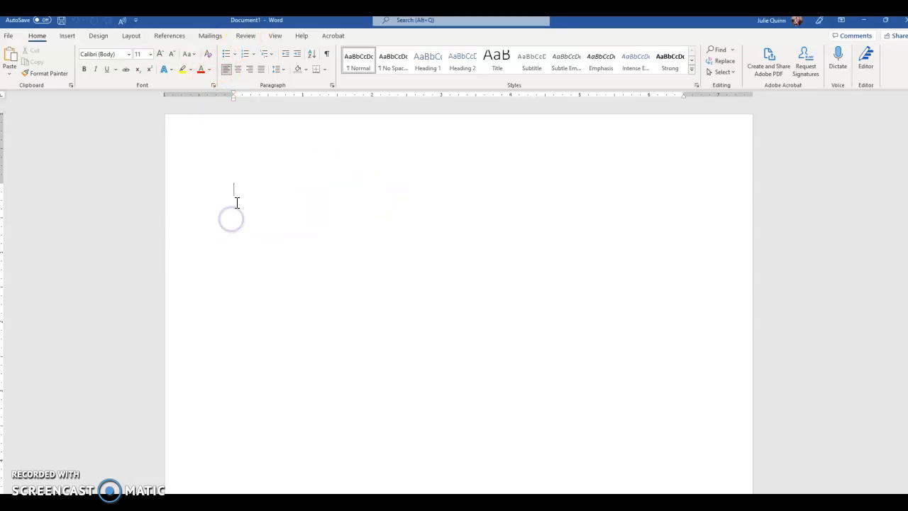
click(279, 37)
click(248, 39)
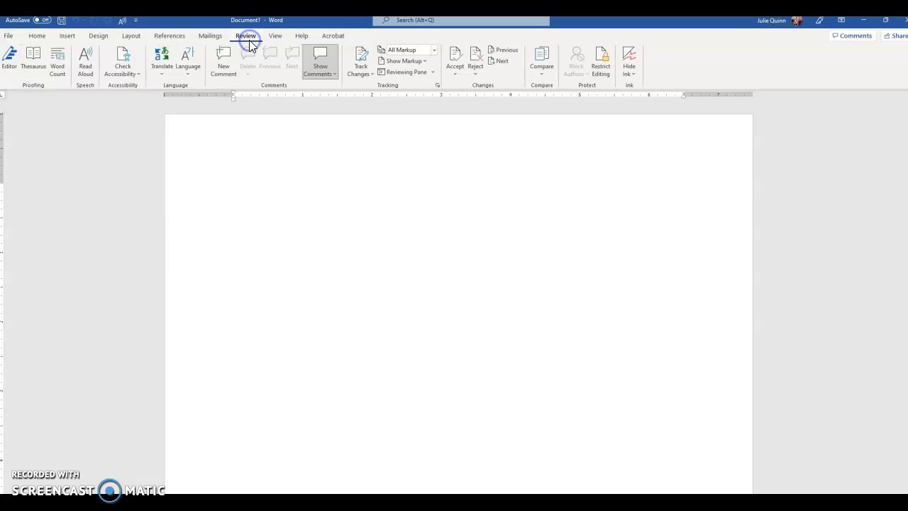
Set the blank document's font to Times New Roman, size 12
click(36, 37)
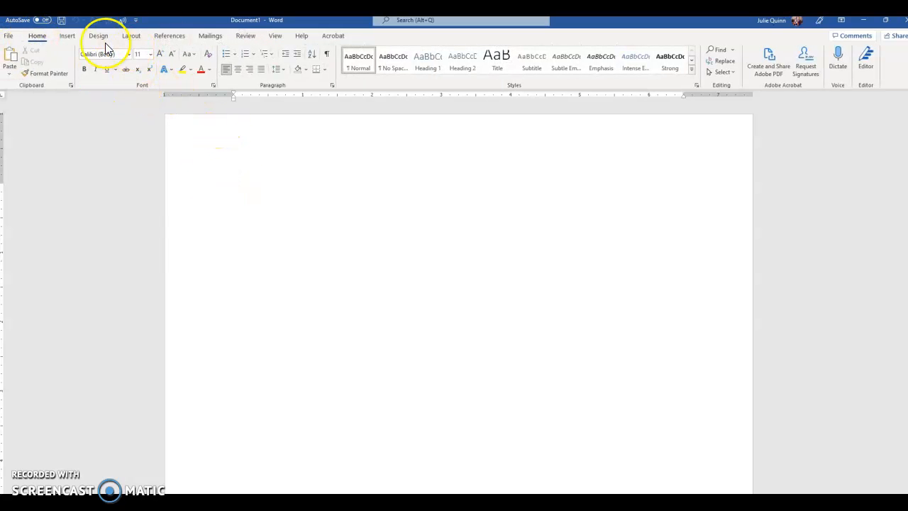
click(130, 54)
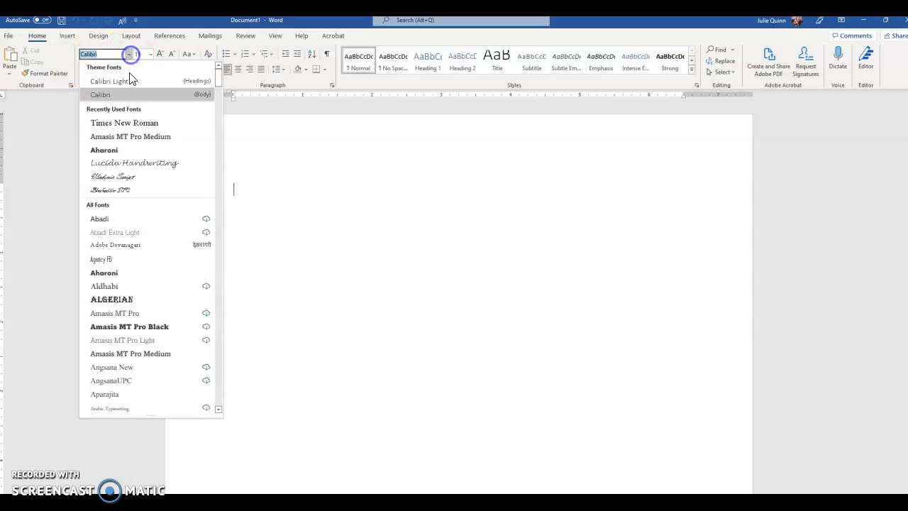
click(132, 122)
click(149, 54)
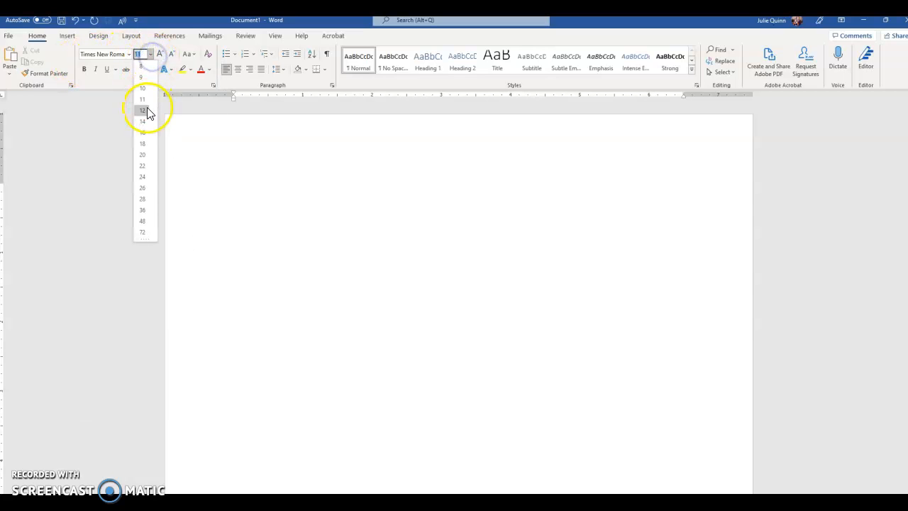
click(142, 111)
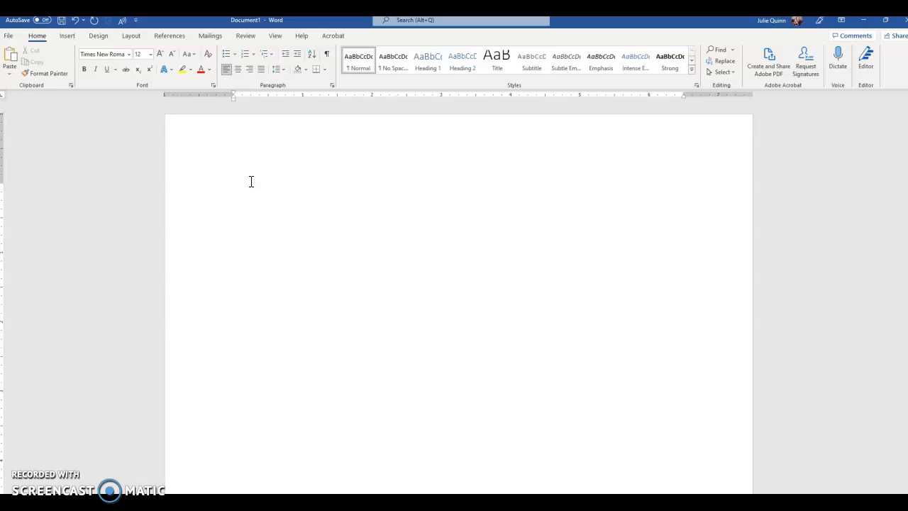
Set the paragraph line spacing to Double with 0 pt spacing after
click(332, 85)
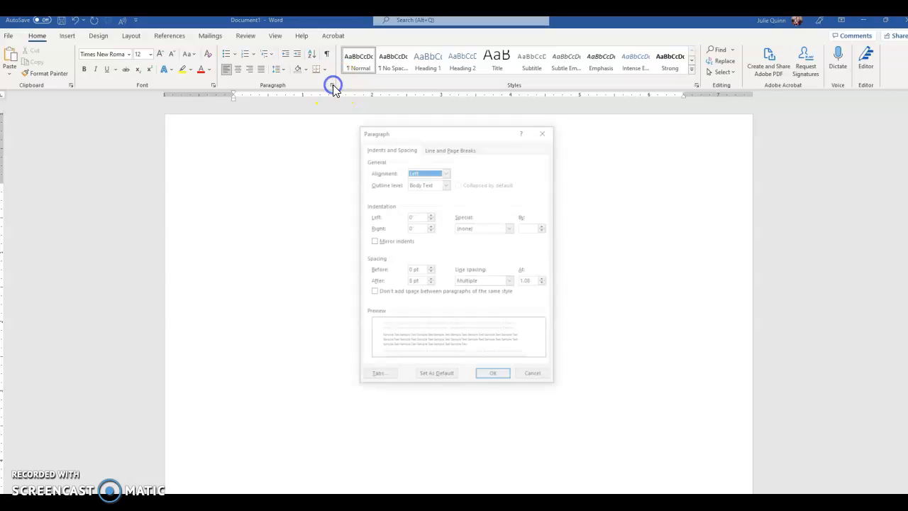
click(510, 282)
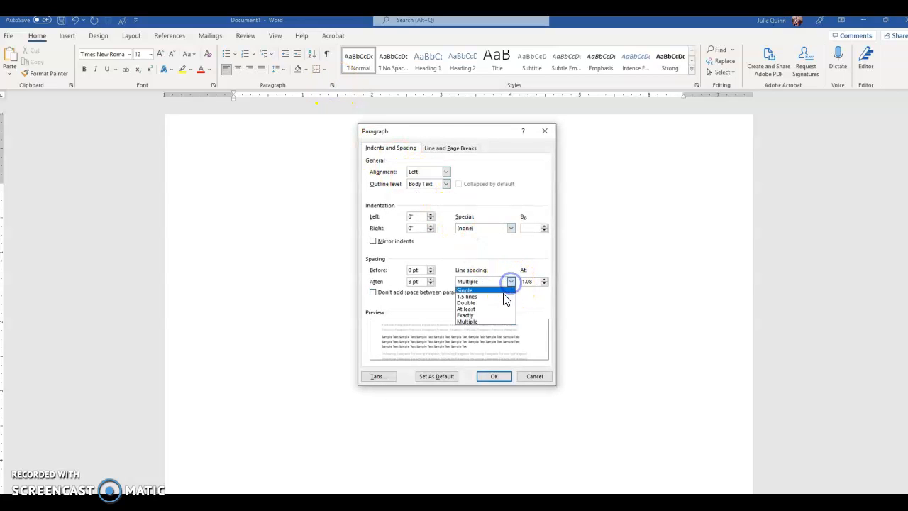
click(499, 304)
click(430, 284)
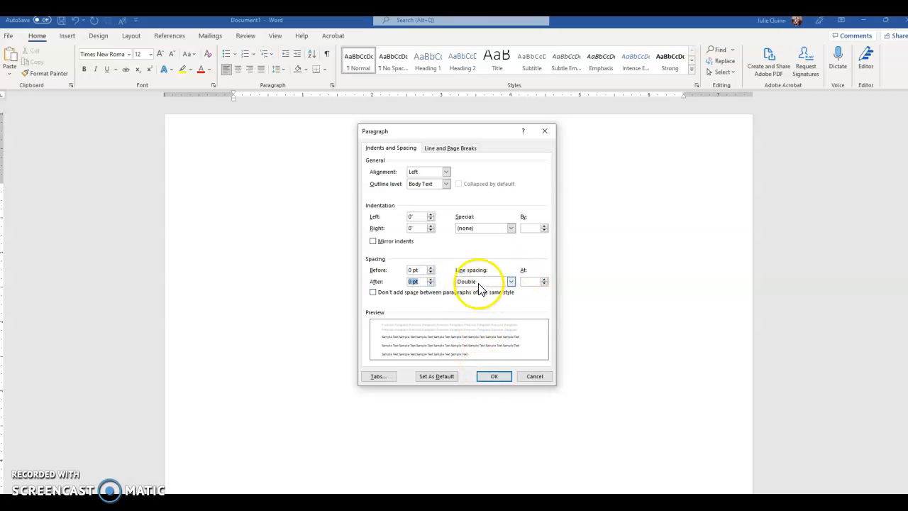
click(494, 376)
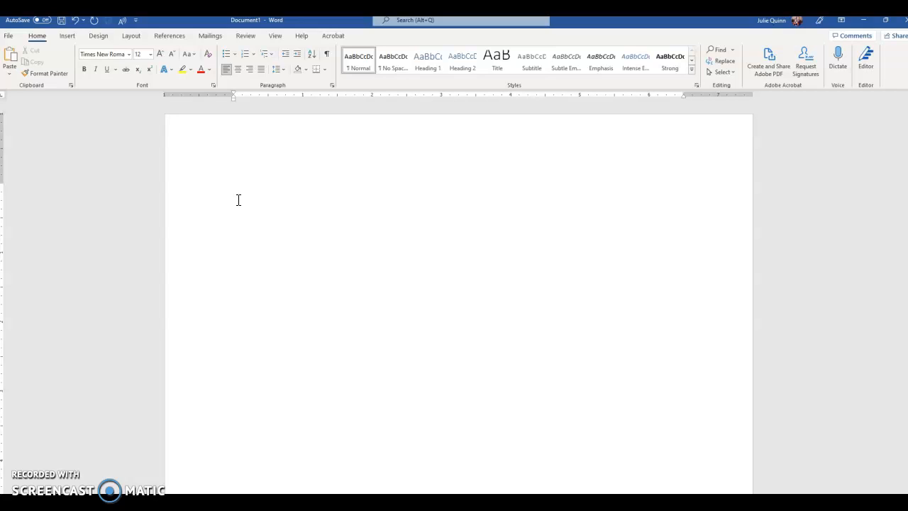
Enter the student's full name on the first line and apply the Normal 1-inch page margins
text(Jane Doe)
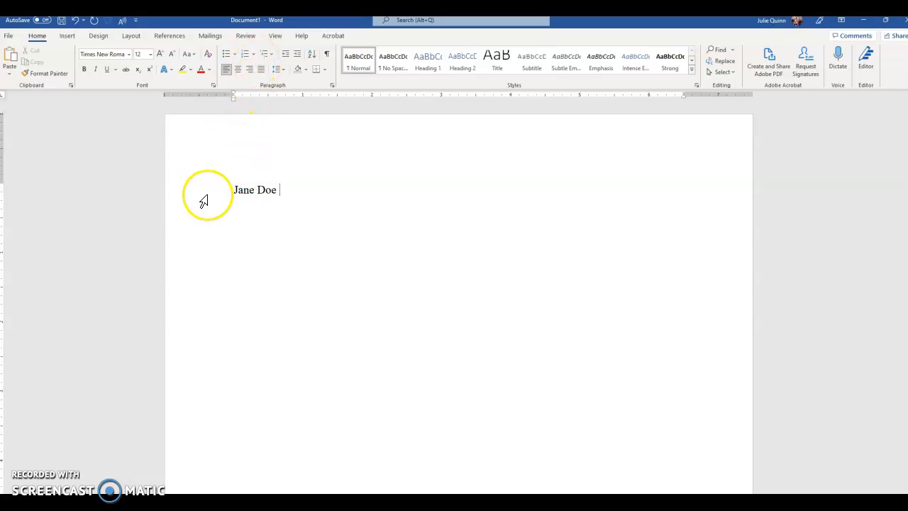
click(131, 35)
click(11, 60)
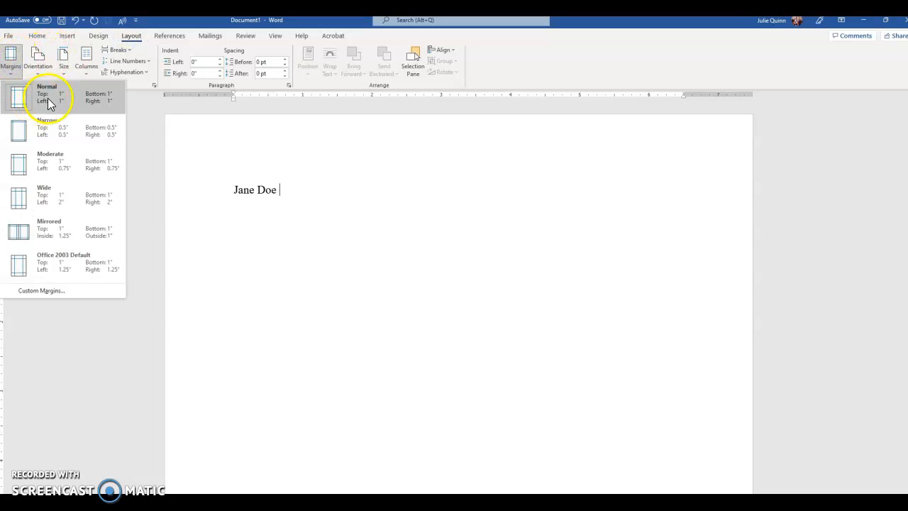
click(85, 103)
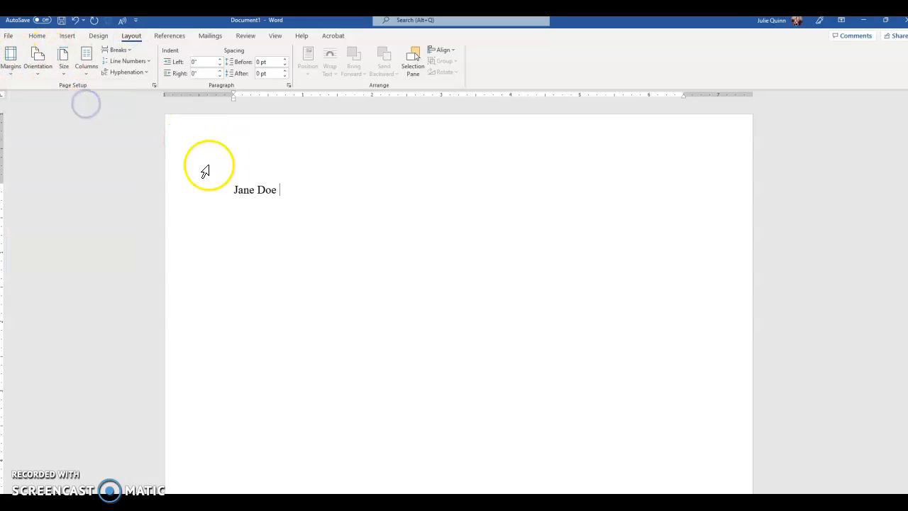
click(36, 35)
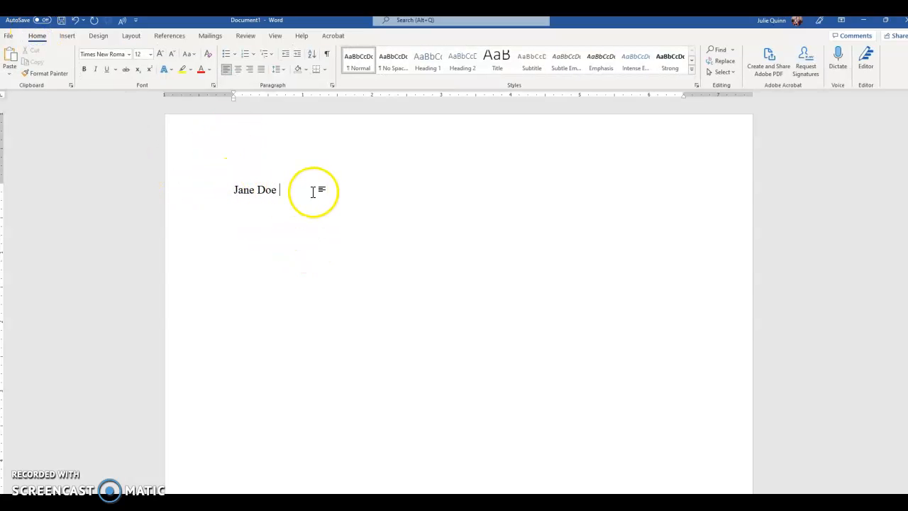
Complete the heading on separate lines below the student's name with the instructor's title and name, "ENG 111" and "May 26, 2022"
key(Return)
text(Dr. Jennifer Jones)
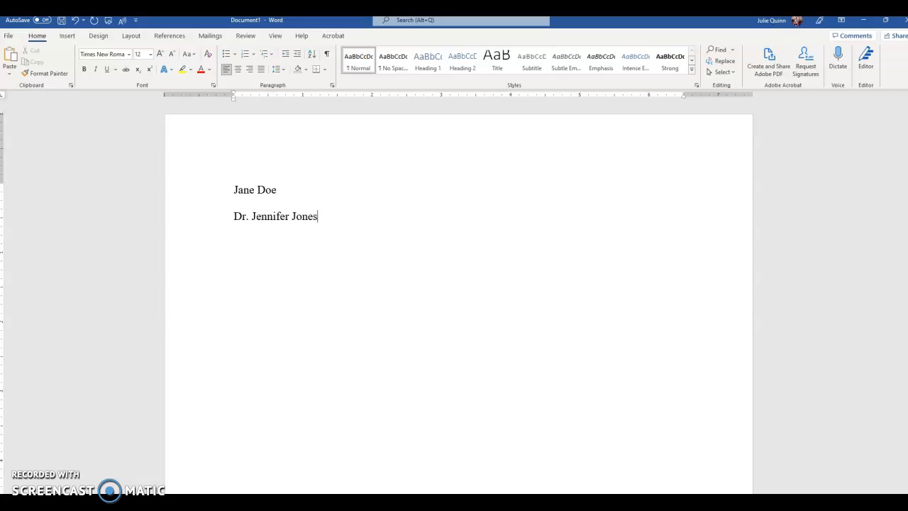
key(Return)
text(ENG 111)
key(Return)
text(May 26, 2022)
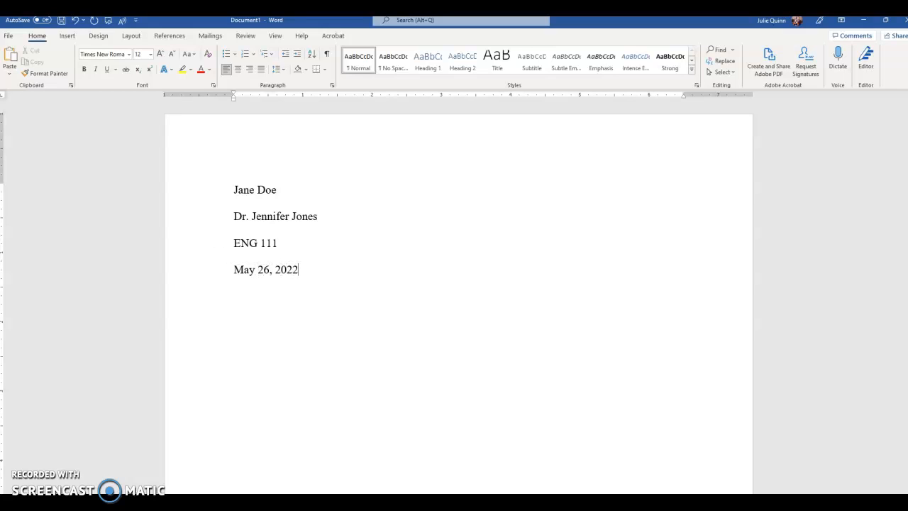
double_click(268, 271)
drag(263, 272, 273, 277)
click(298, 270)
click(260, 189)
double_click(238, 217)
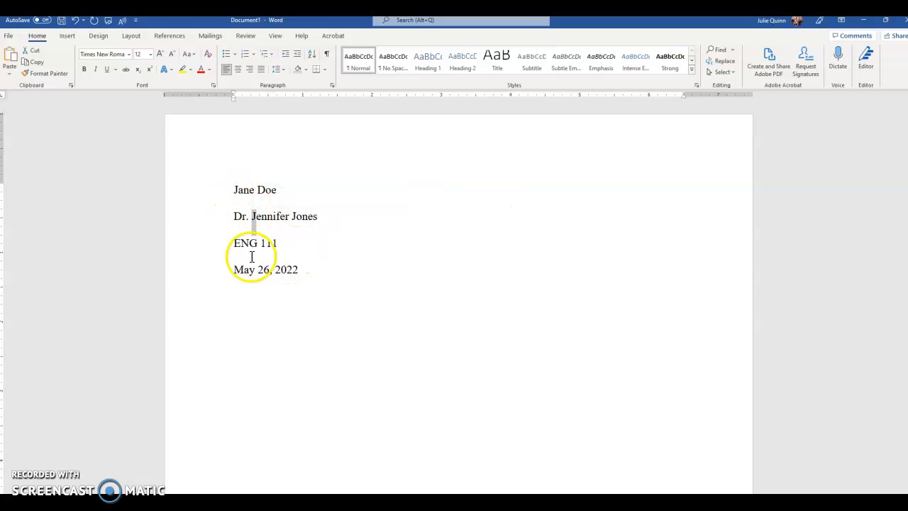
drag(245, 242, 222, 253)
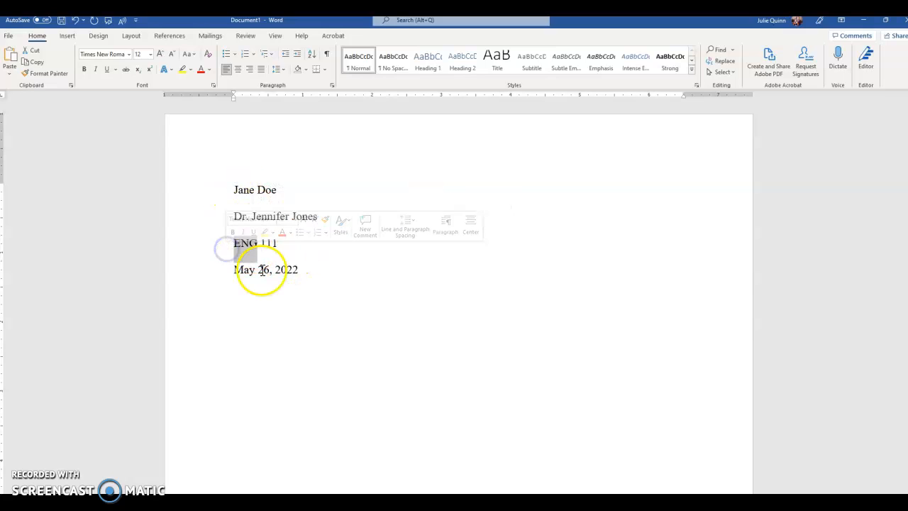
Add a centered title line reading "Title Placeholder" directly below the date
click(316, 278)
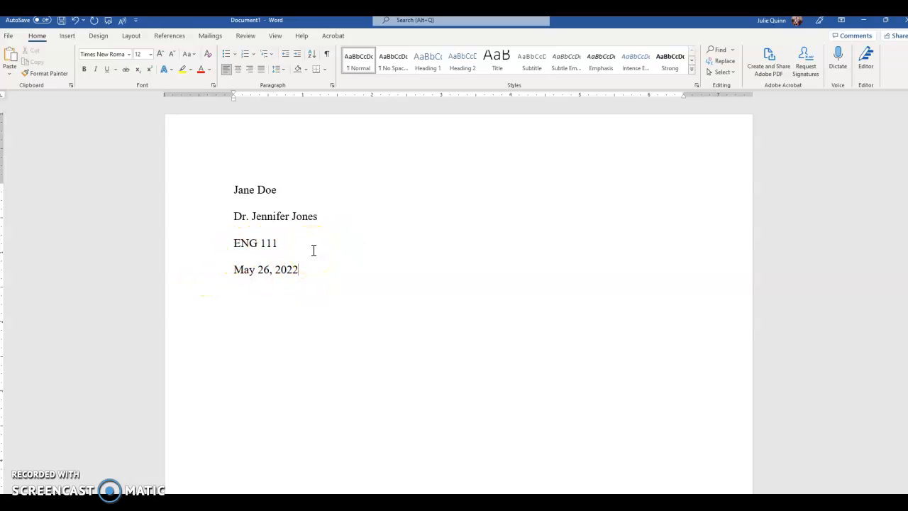
key(Return)
key(Return)
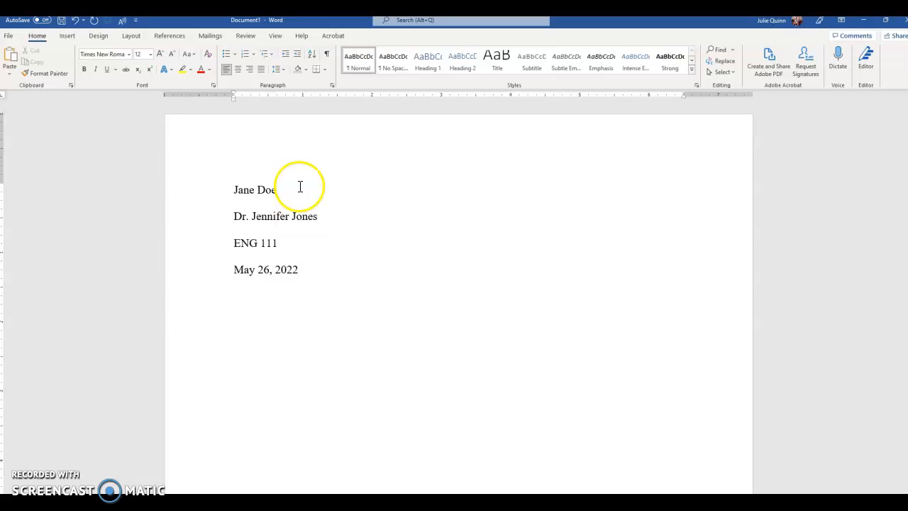
click(238, 69)
text(Title )
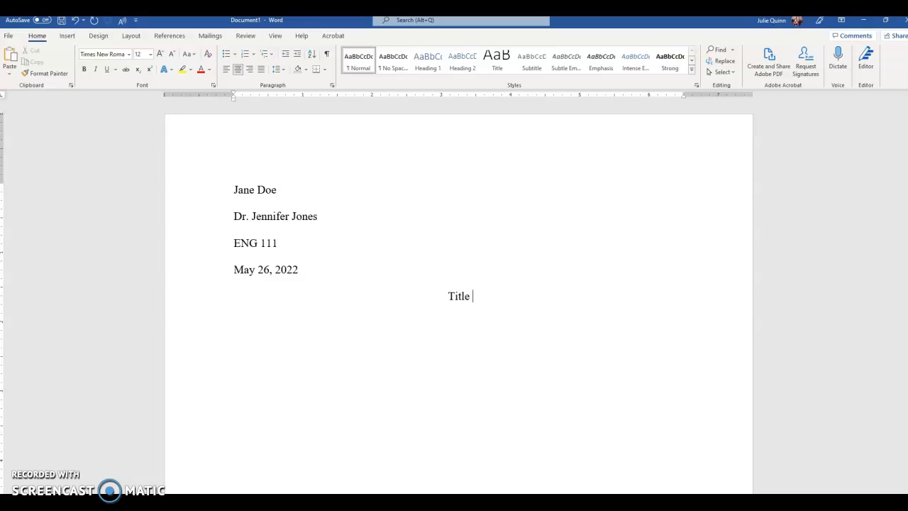
text(Placeholder)
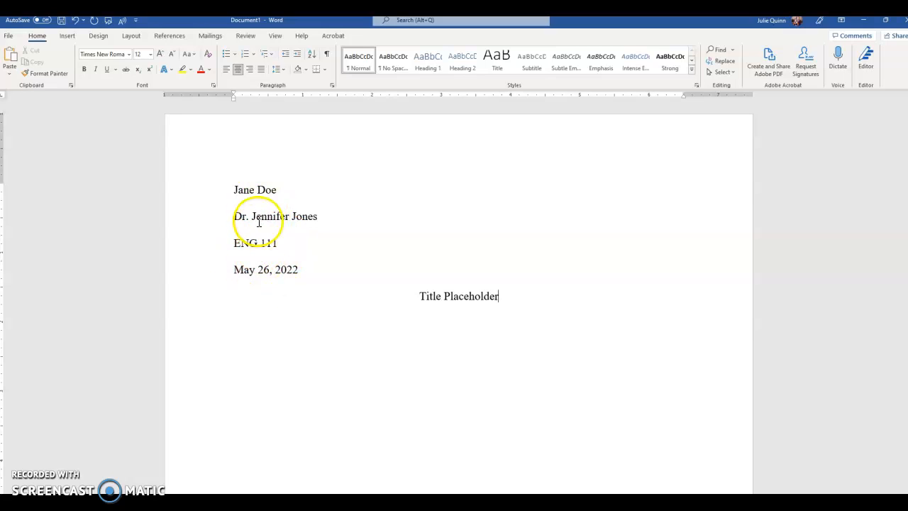
Add the website note "(Capitalizemytitle.com)" after the title on the same line
drag(498, 301, 417, 299)
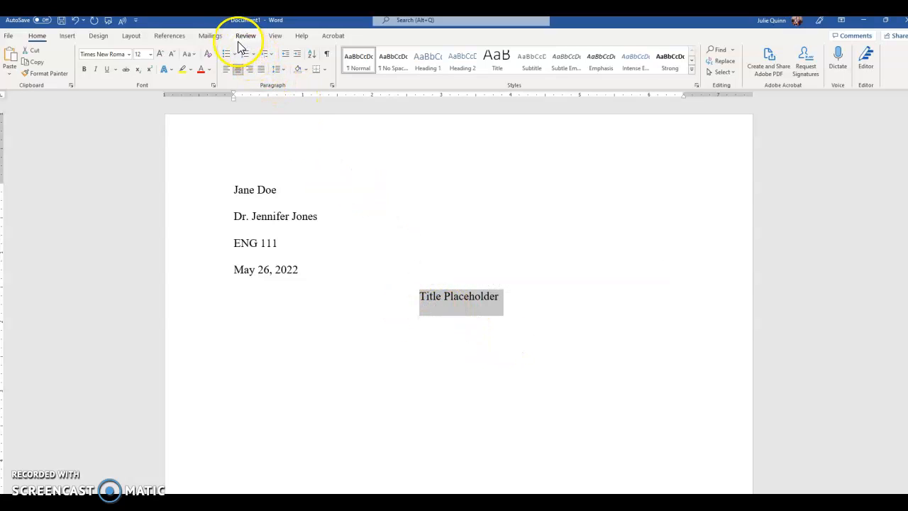
click(515, 298)
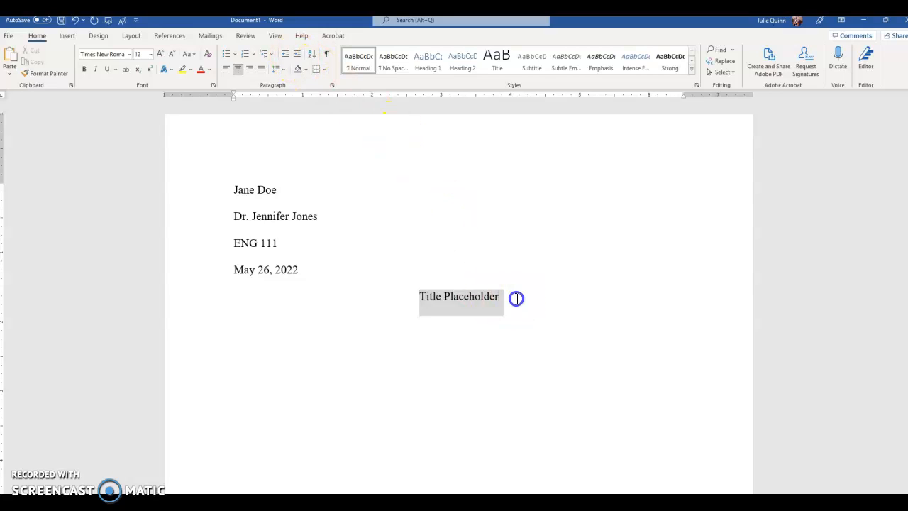
text((C)
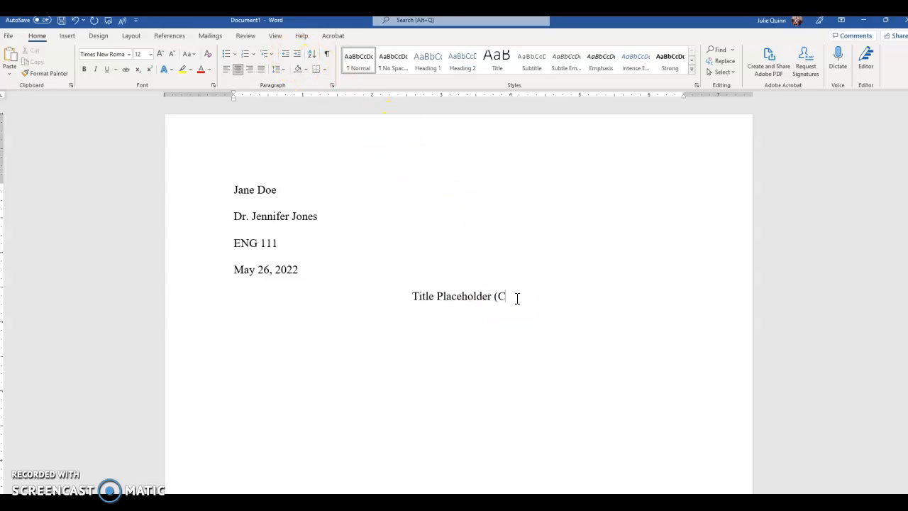
text(apitalizemytitle)
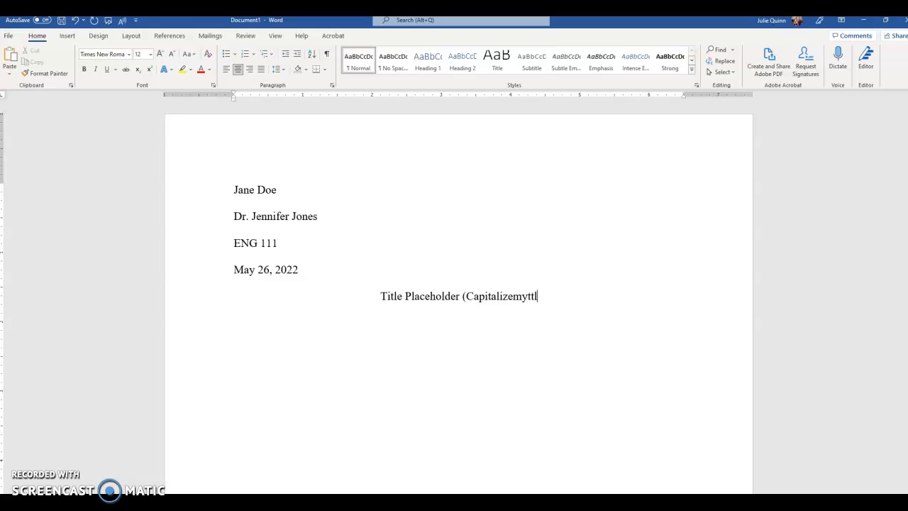
key(BackSpace)
key(BackSpace)
key(BackSpace)
key(BackSpace)
text(itle.com)
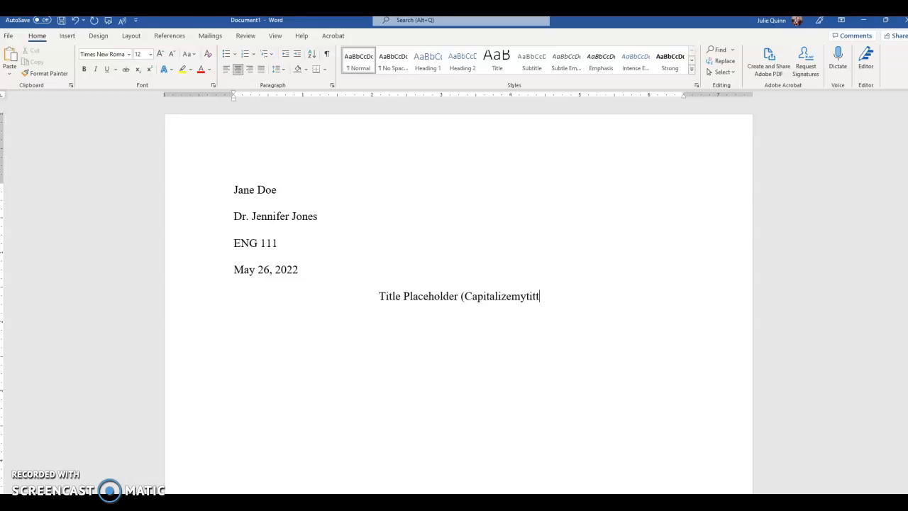
text()_)
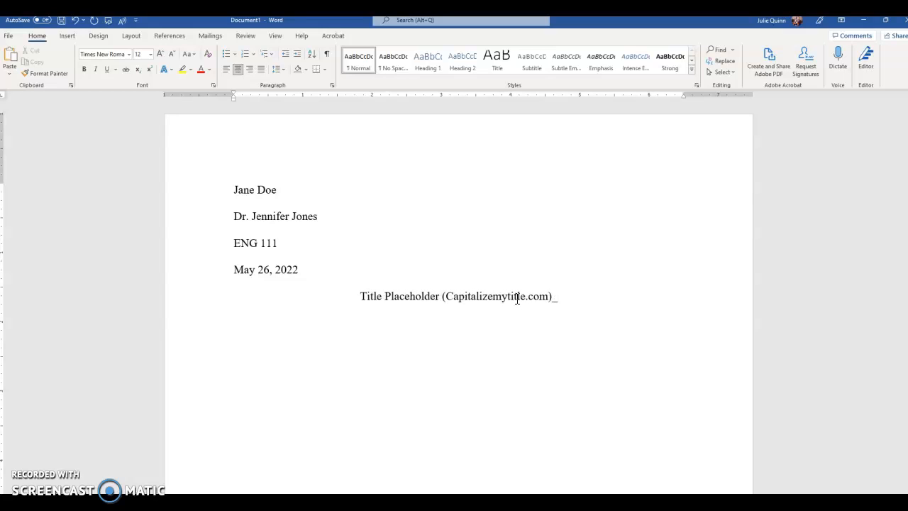
key(BackSpace)
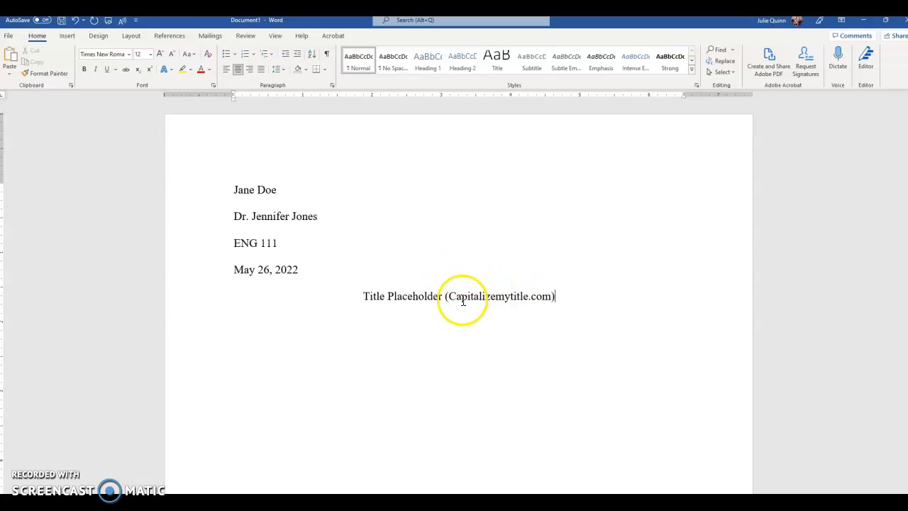
Delete the parenthesized website note from the end of the title line
drag(444, 298, 558, 298)
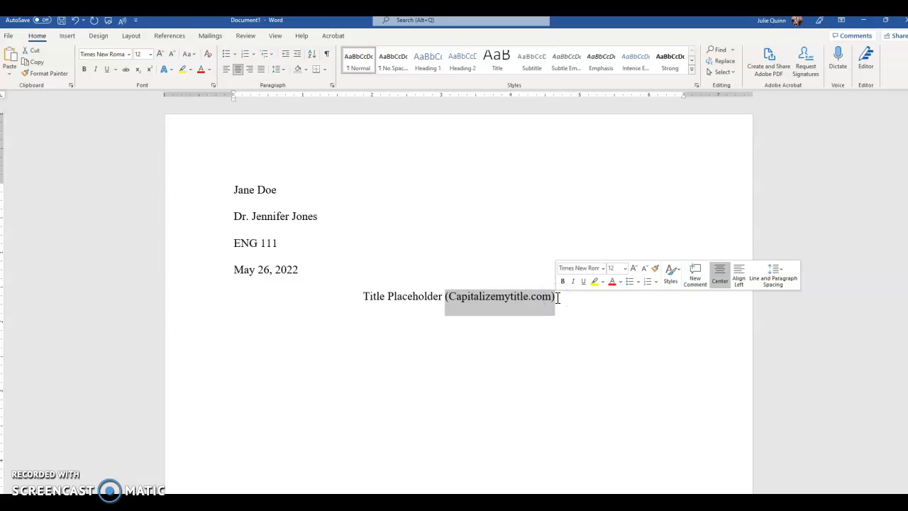
key(BackSpace)
Change the capital P in the title's second word to a lowercase "p"
click(440, 296)
click(452, 296)
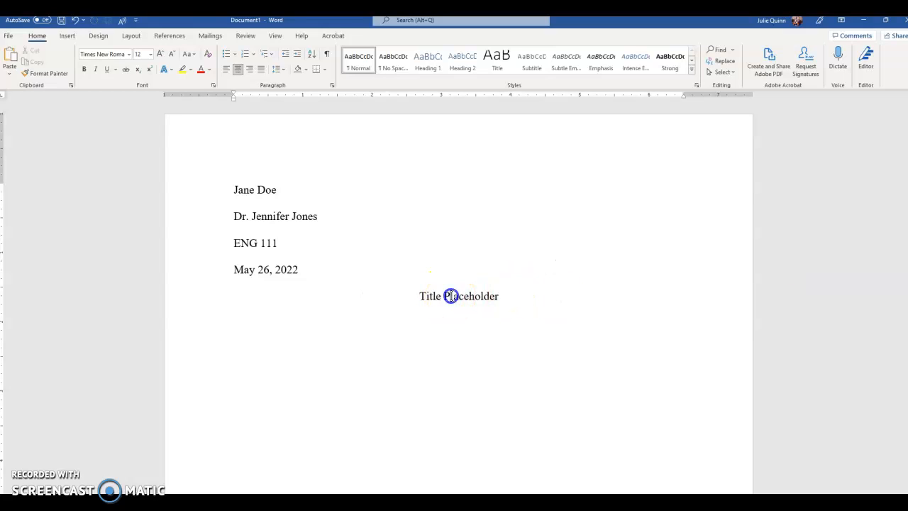
key(BackSpace)
text(p)
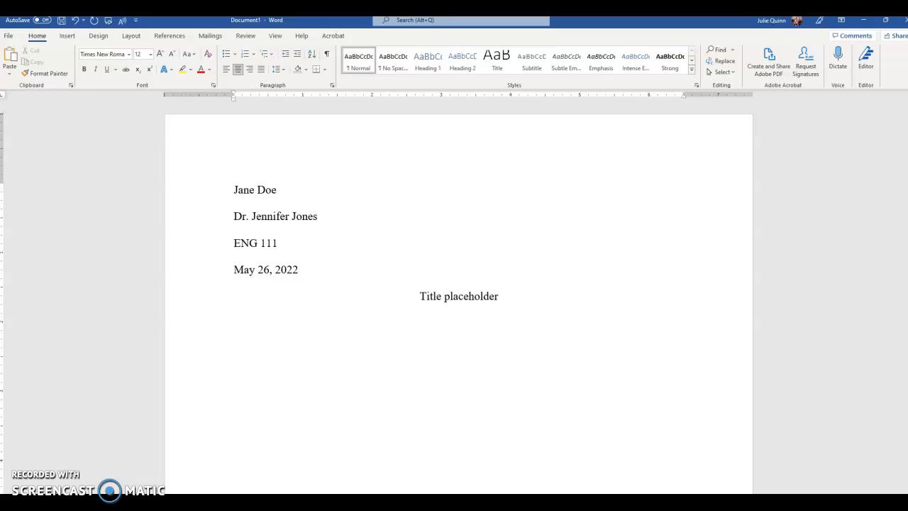
Restore the capital "P" in the title's second word and place the cursor at the end of the title
click(449, 295)
key(BackSpace)
text(P)
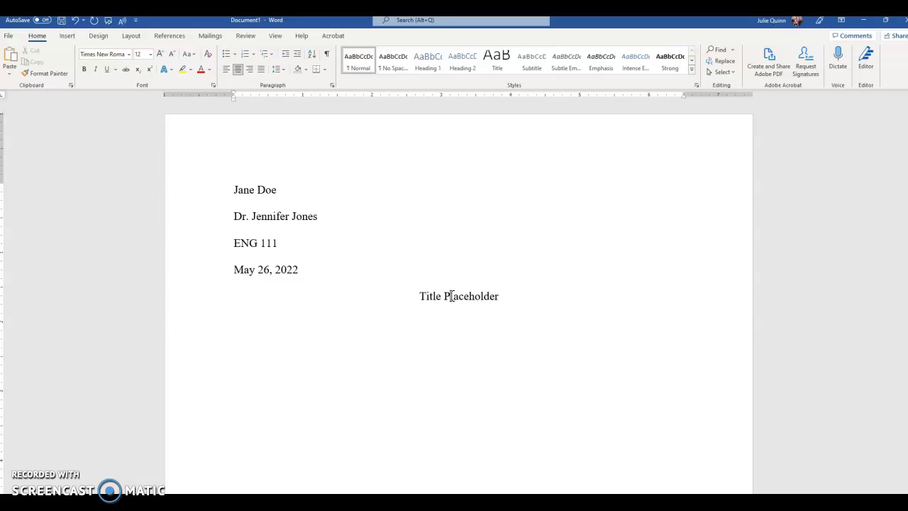
click(451, 296)
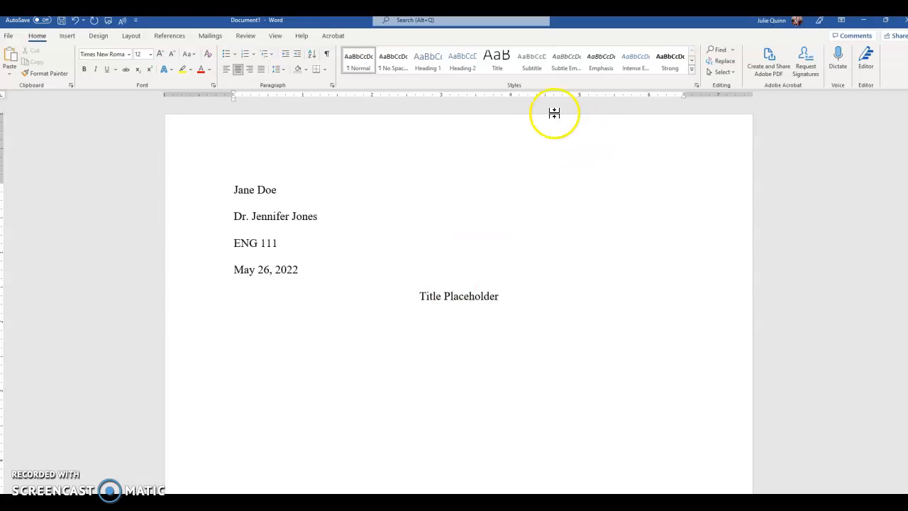
click(511, 293)
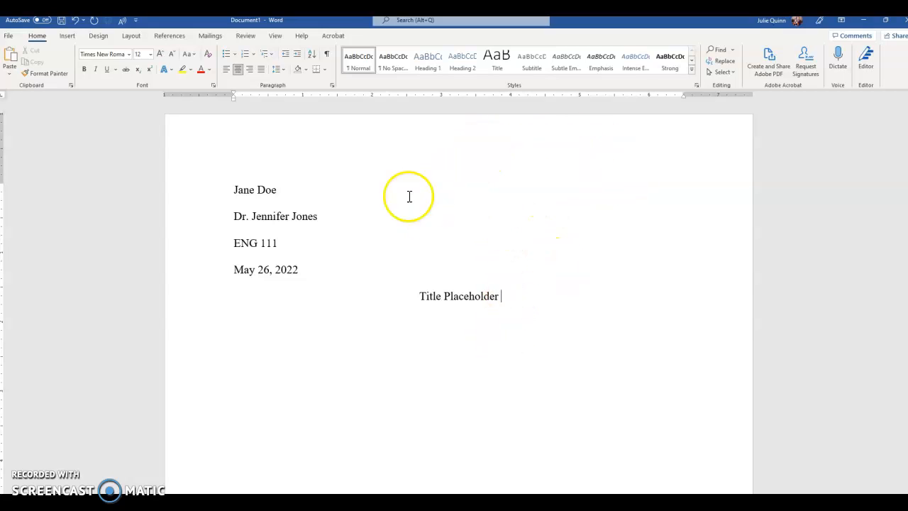
Open the page header and insert a top-of-page number in the right-aligned Plain Number 3 style
drag(234, 190, 305, 294)
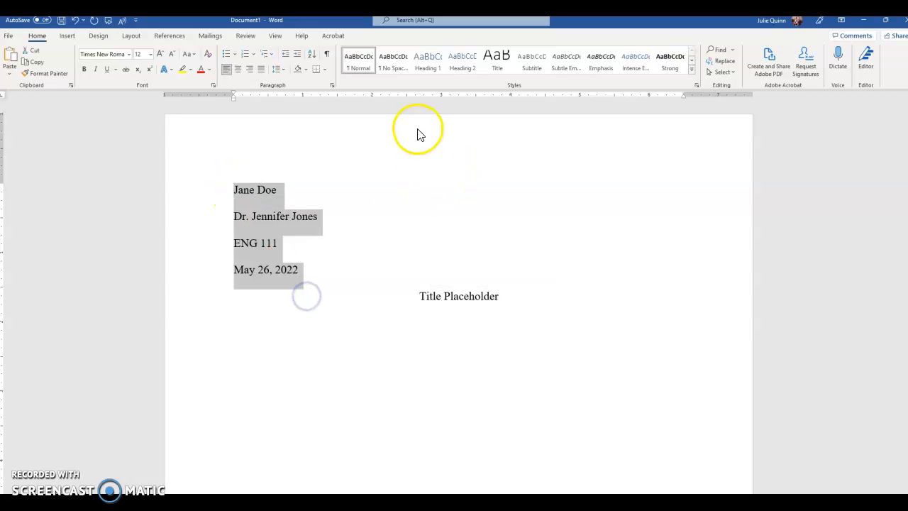
double_click(442, 146)
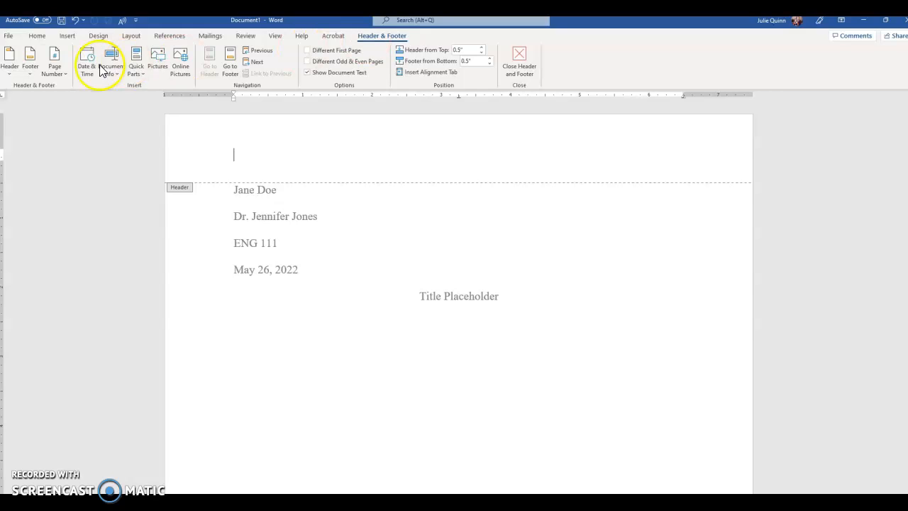
click(61, 67)
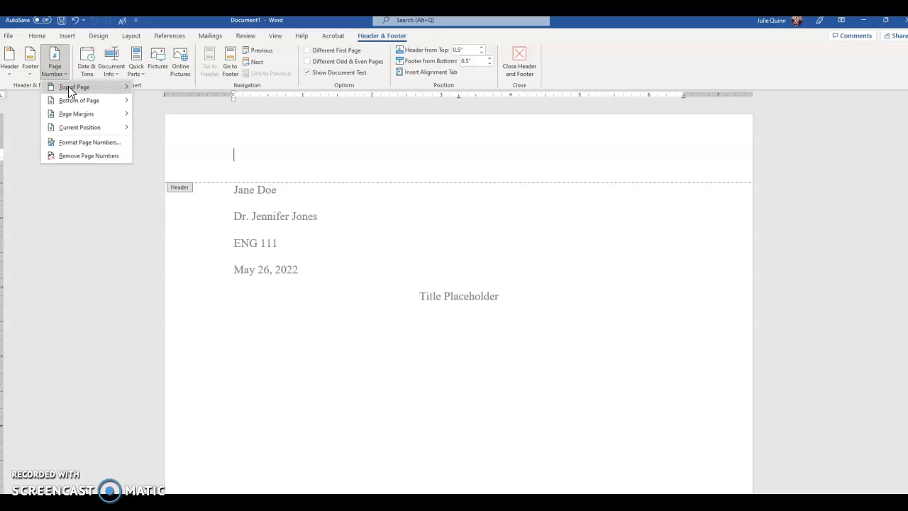
click(68, 86)
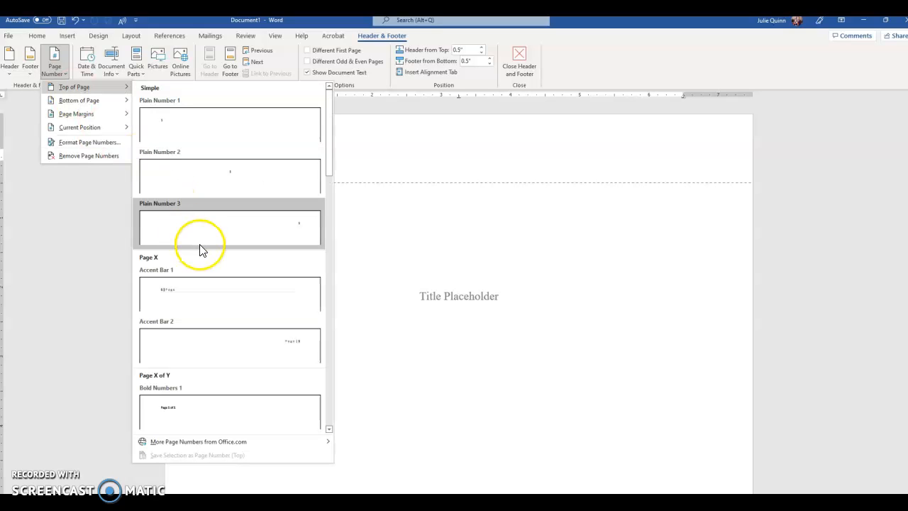
click(219, 231)
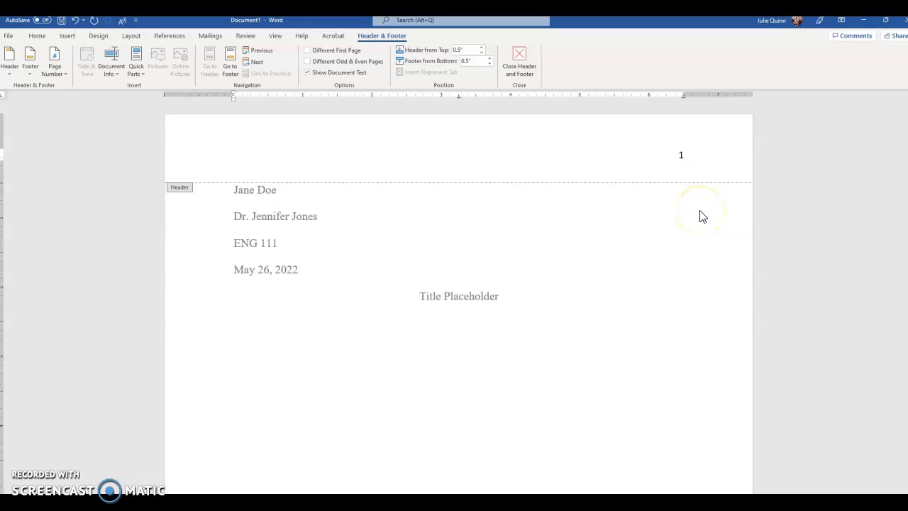
Add the student's last name and a space before the page number in the header, and return to the body text
text(Doe)
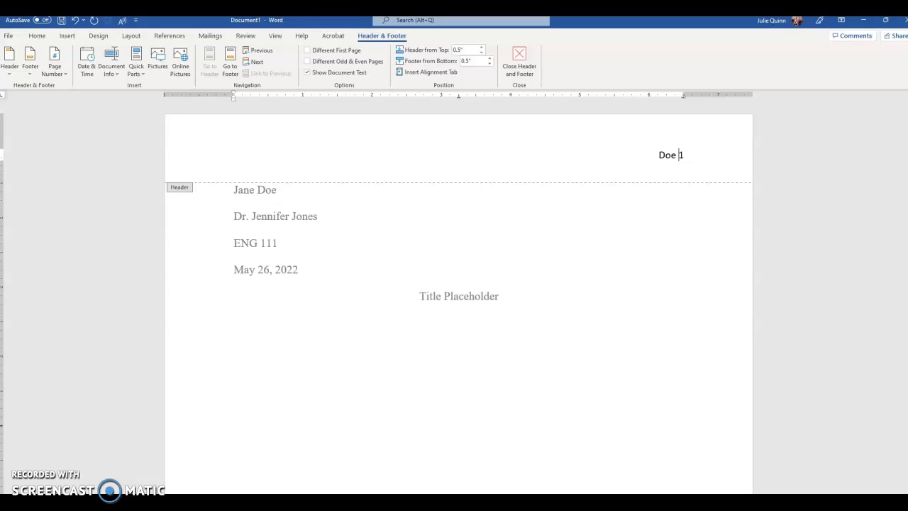
double_click(552, 263)
click(556, 293)
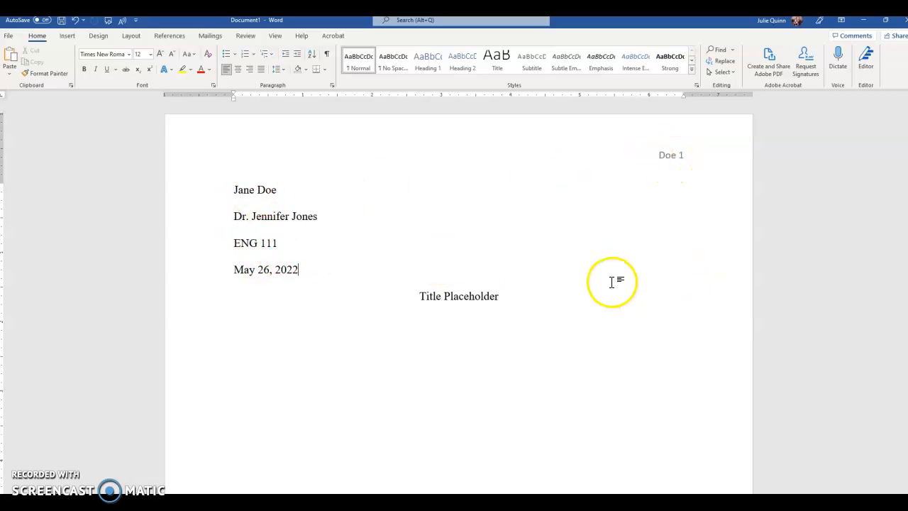
Start a new left-aligned line directly below the centered title
click(515, 300)
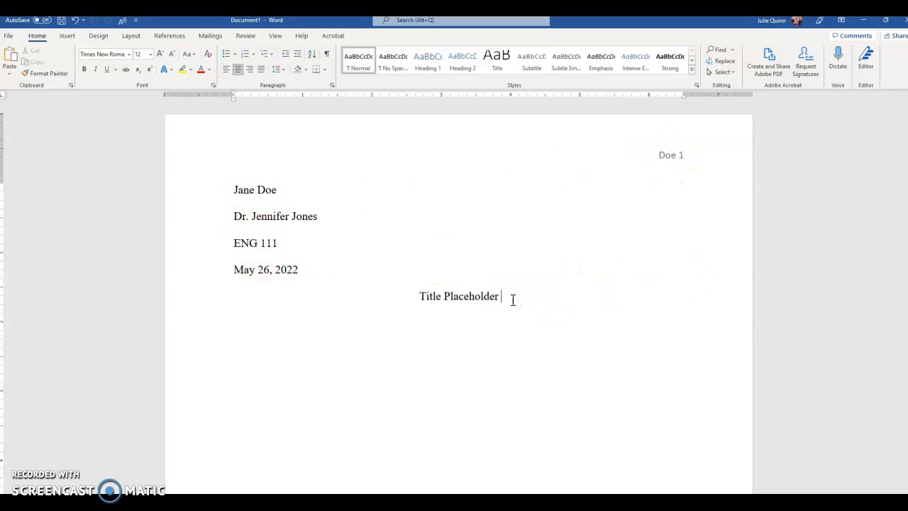
key(Return)
click(227, 73)
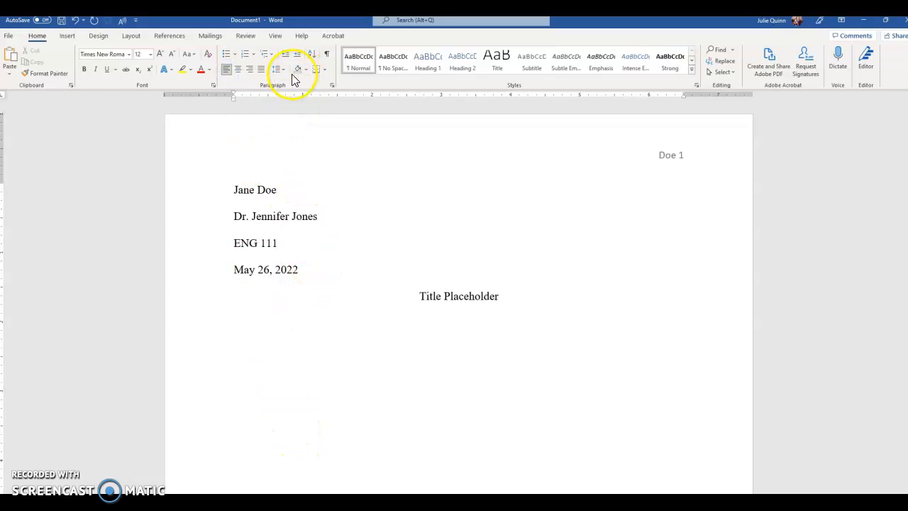
Set the special indentation of the new body paragraph to First line
click(332, 85)
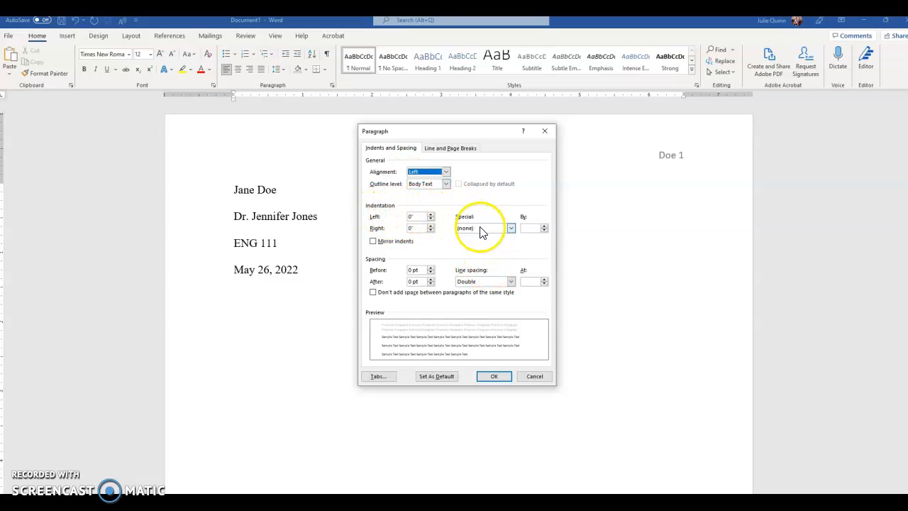
click(480, 230)
click(470, 243)
click(502, 376)
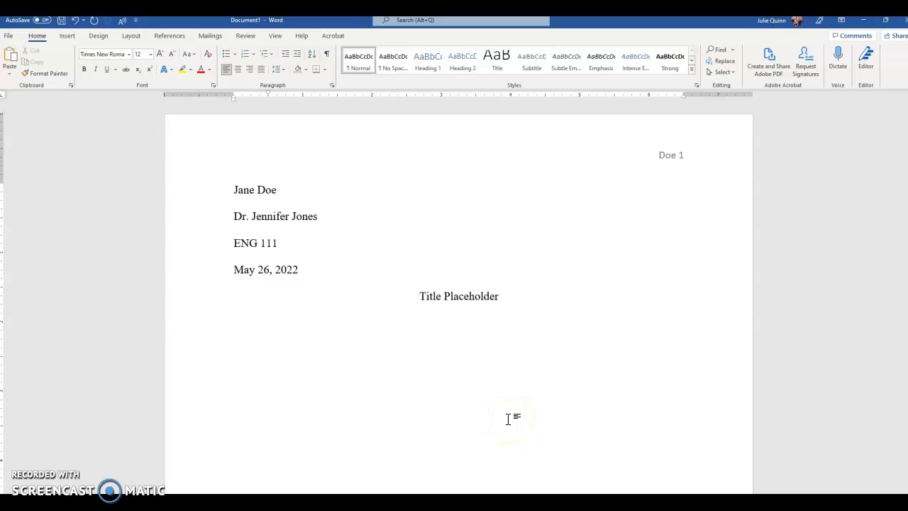
Write the body paragraph "Sample text here…Let's try to write an entire paragraph just so you can see what happens when you set the indents."
text(Sample text here...)
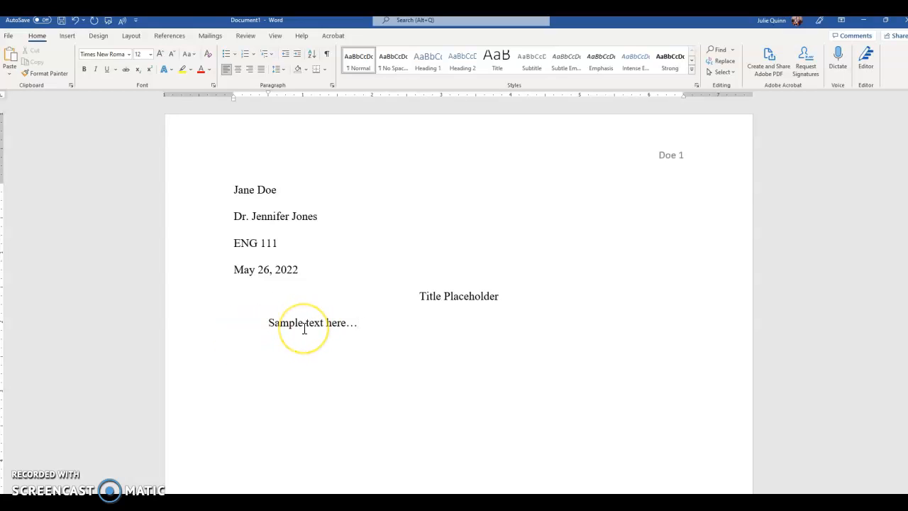
text(Lets's)
key(BackSpace)
key(BackSpace)
key(BackSpace)
key(BackSpace)
text('s try to write)
text( an entire paragraph jus)
text(t so you can see what )
text(happens when you set the)
text( indents.)
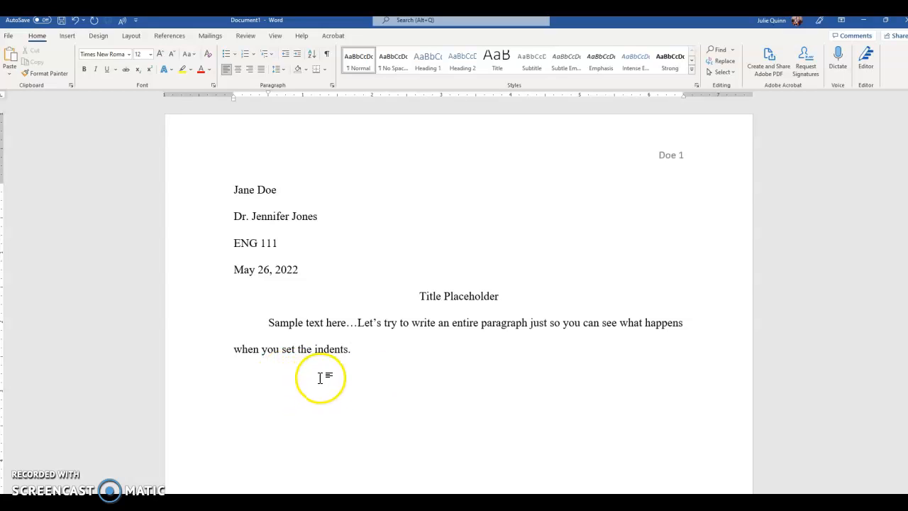
Highlight the sample paragraph to examine its indentation, and return the cursor to the empty line below it
click(275, 371)
drag(274, 372, 265, 328)
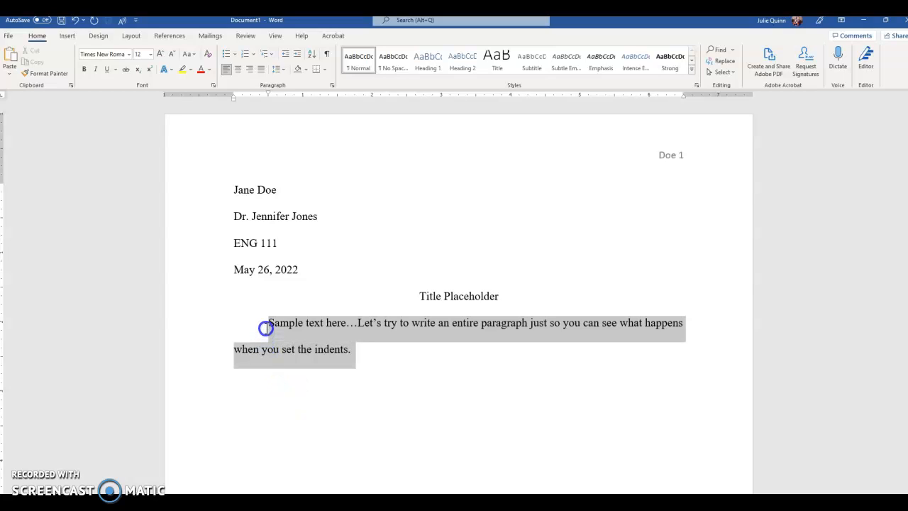
click(276, 381)
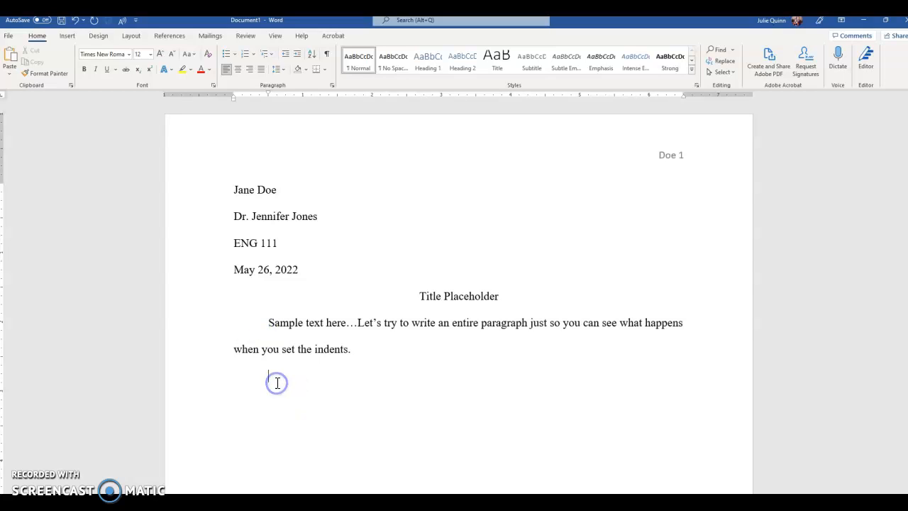